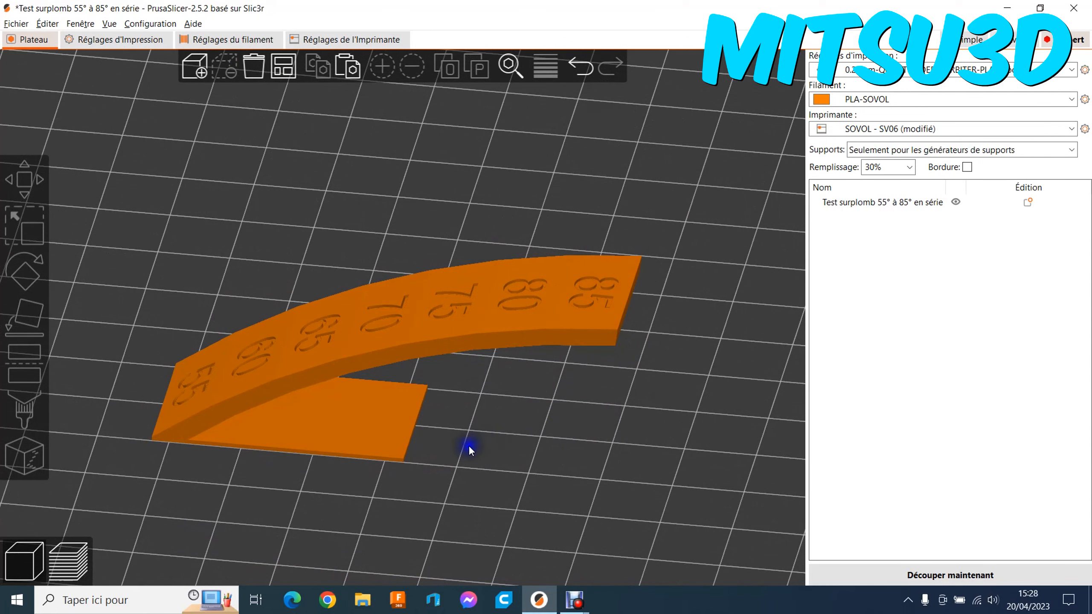
Examine the curved overhang test model from above, from below and from the side
click(299, 431)
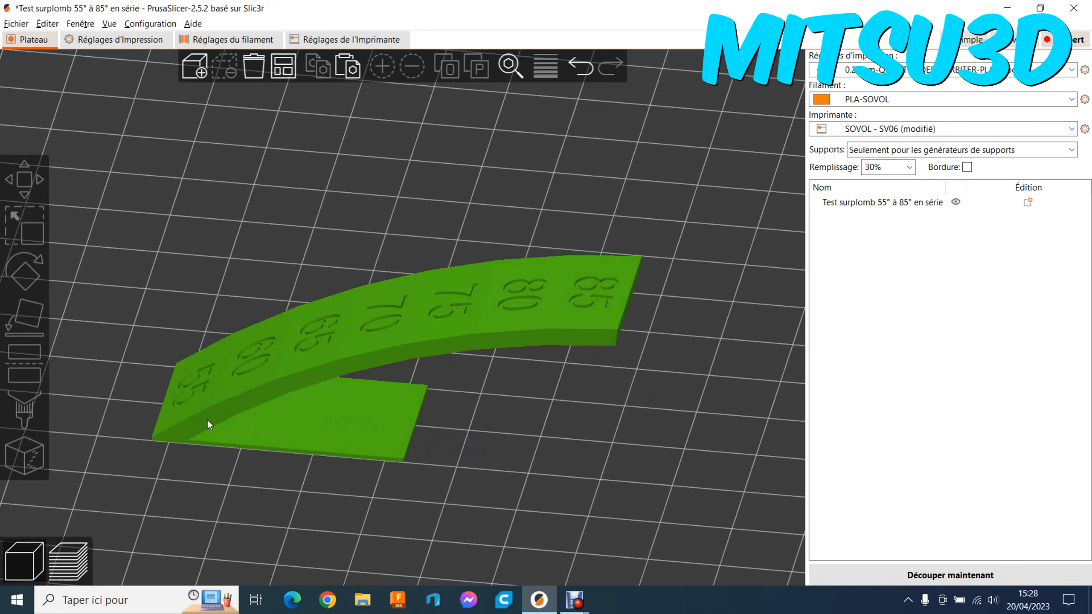
drag(608, 409, 614, 378)
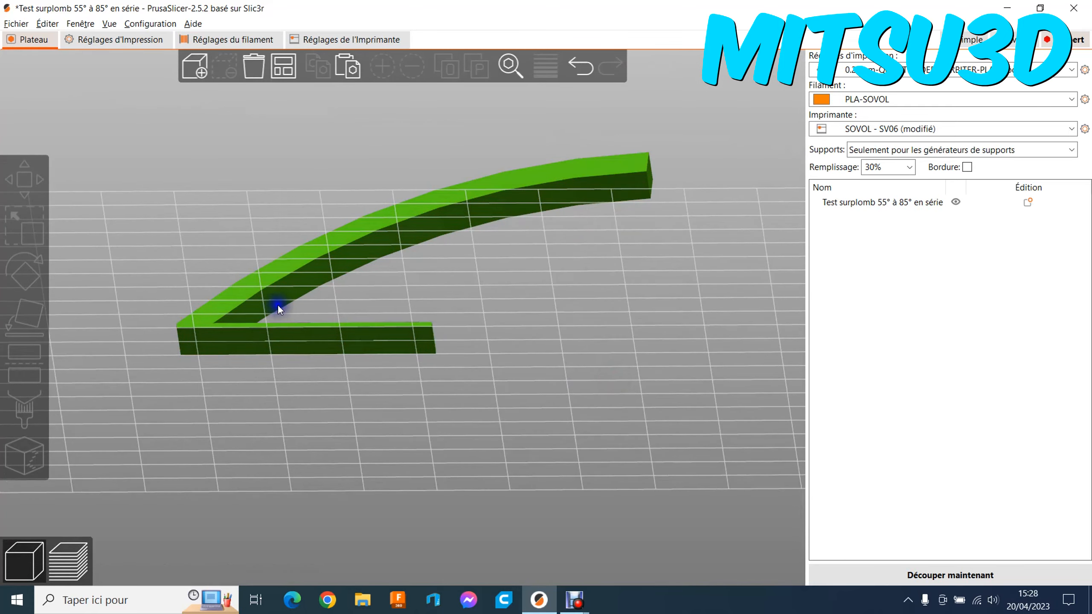
click(648, 232)
drag(649, 232, 609, 300)
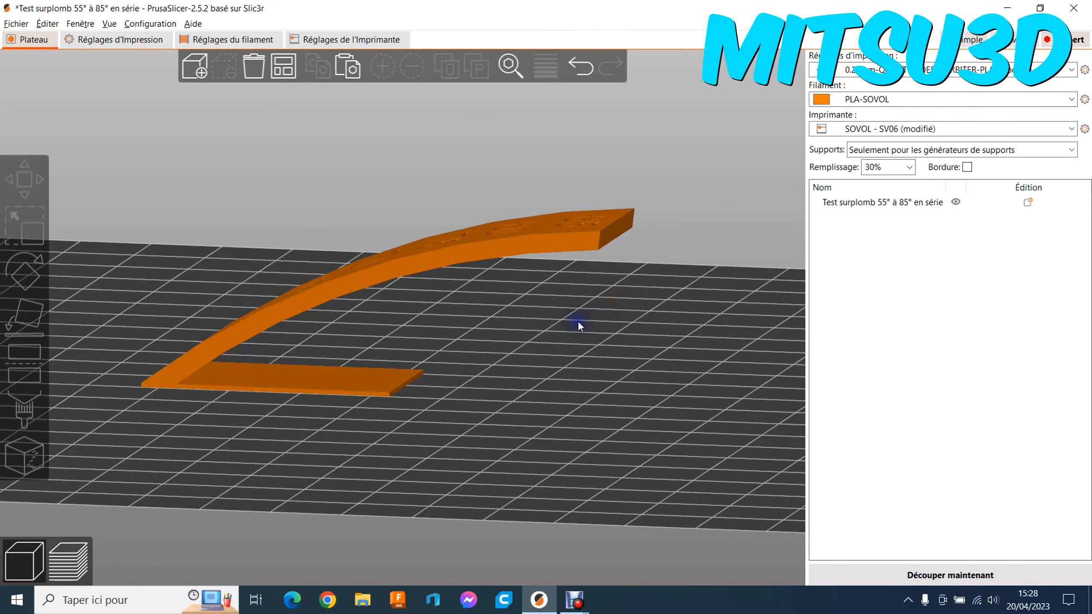
drag(578, 323, 575, 309)
click(393, 299)
right_drag(464, 339, 461, 341)
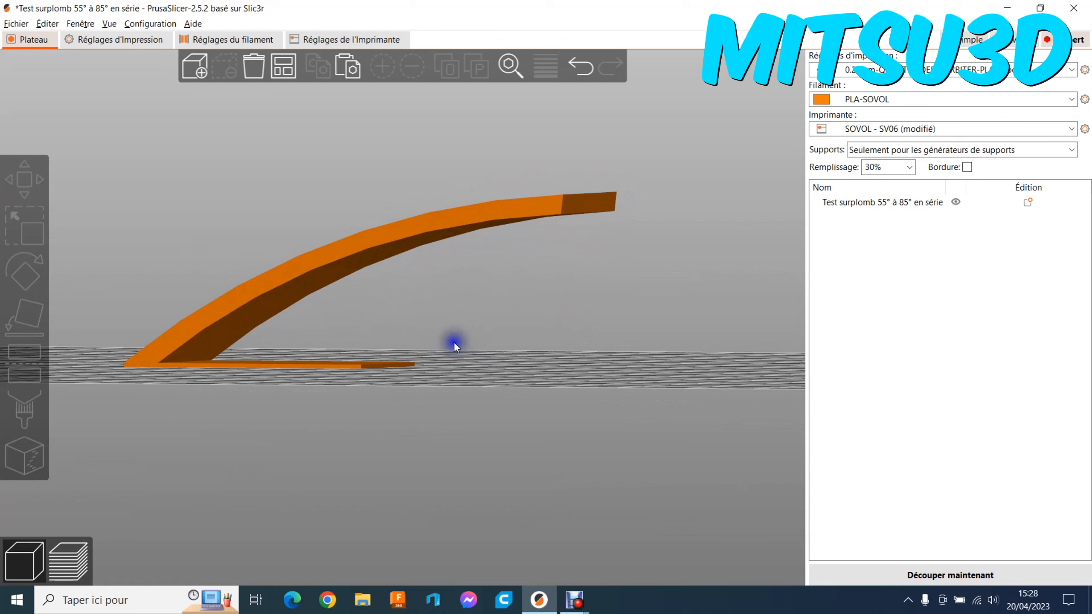
Select the overhang test model and open the paint-on supports tool for it
click(308, 286)
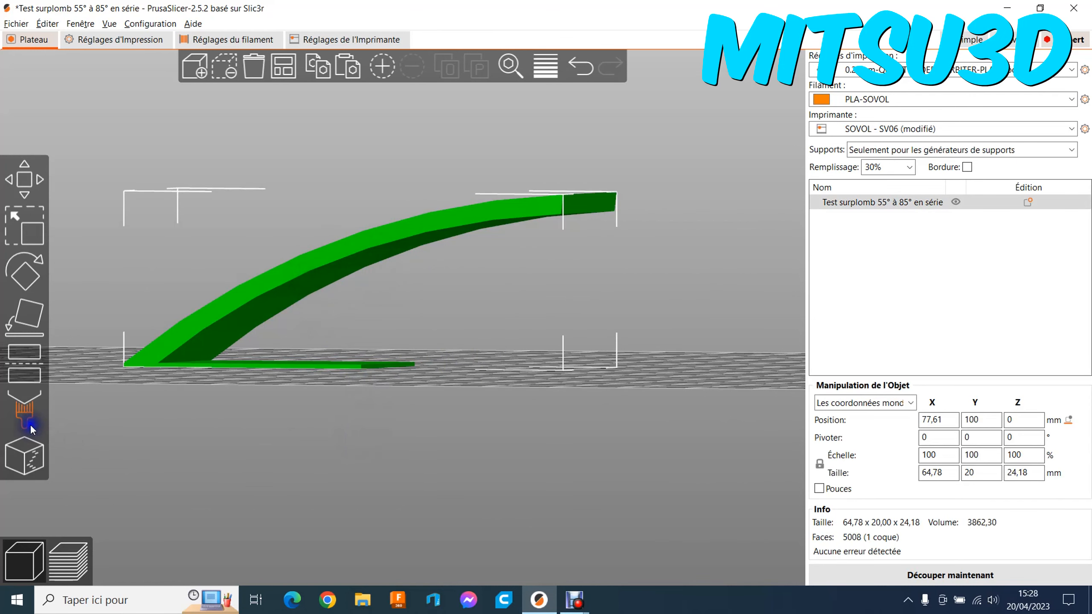
click(26, 393)
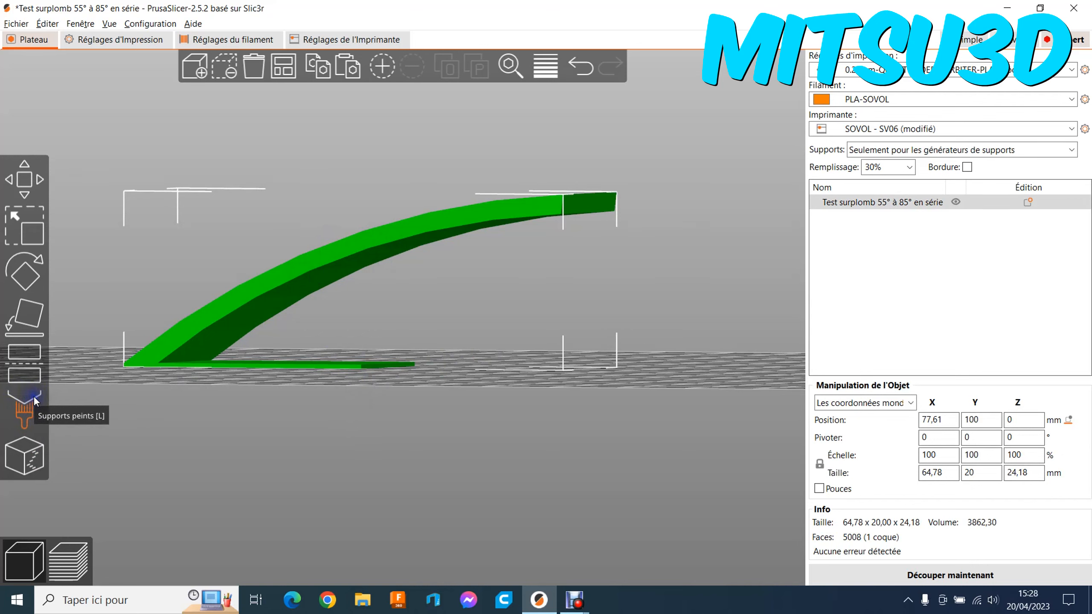
key(l)
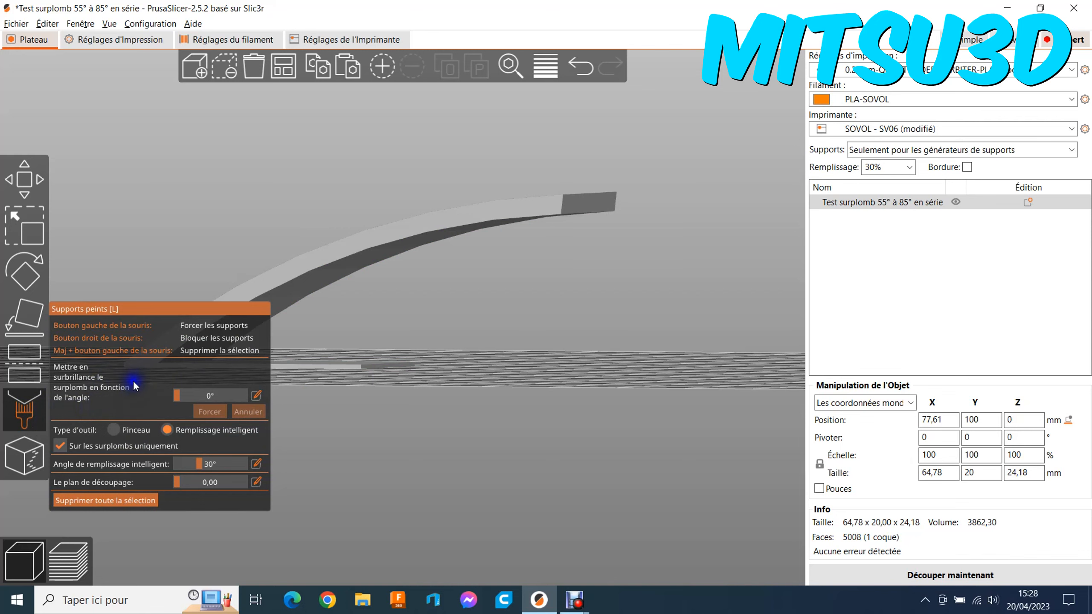
drag(419, 322, 413, 329)
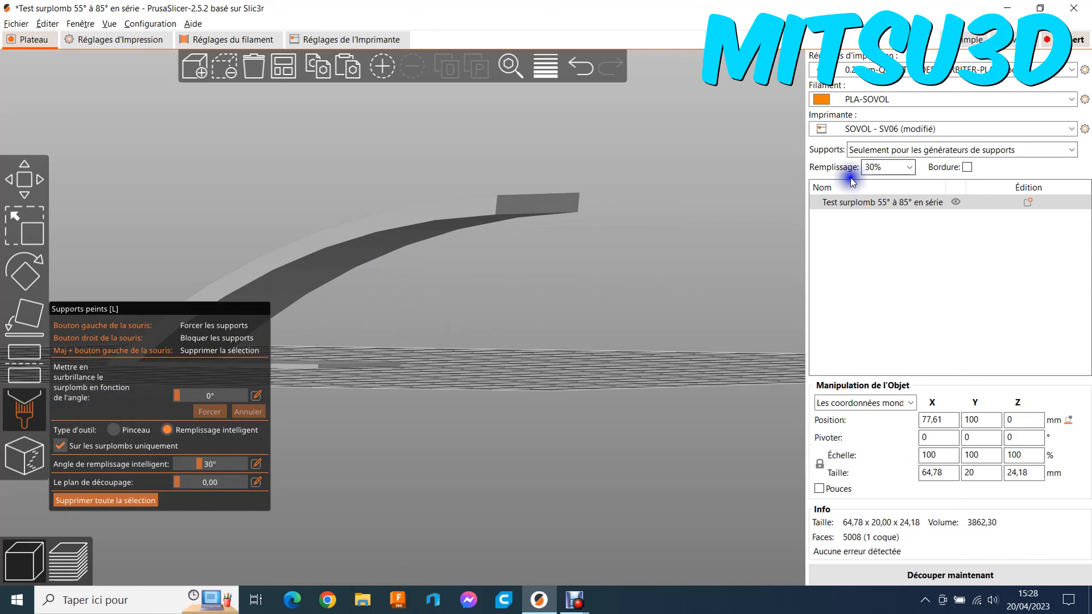
click(1070, 149)
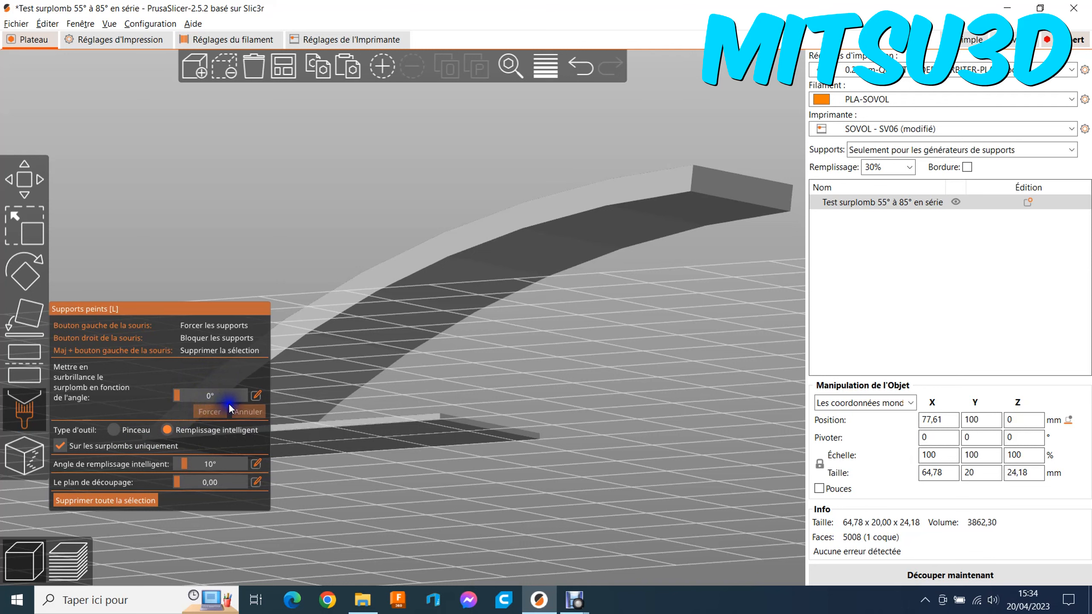
Set the overhang highlight angle to 10° and smart-fill supports on the underside of the arch's free end
click(257, 396)
text(10)
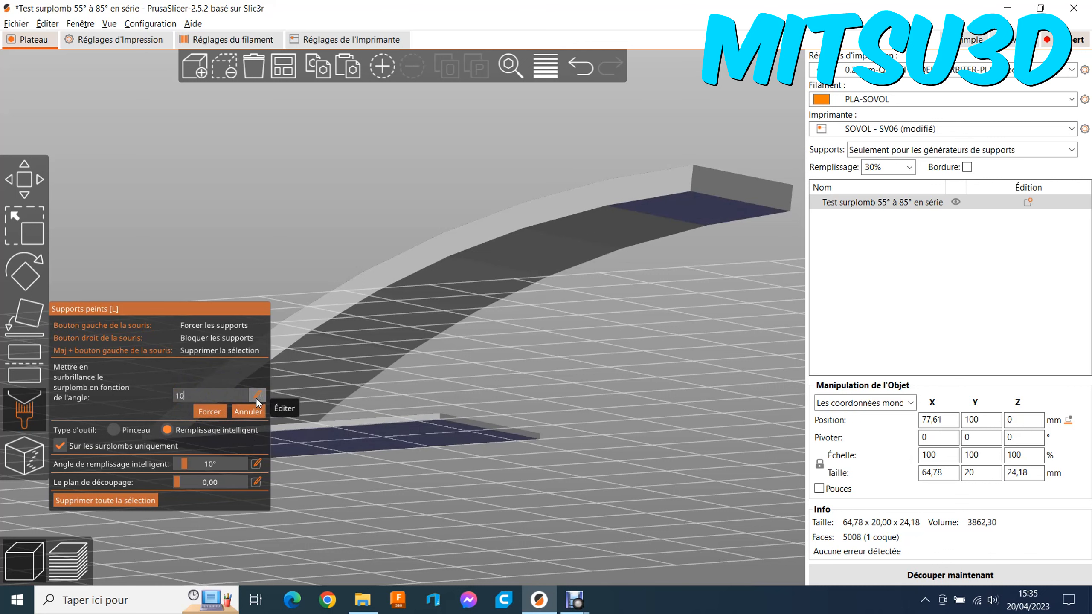
double_click(178, 399)
click(220, 369)
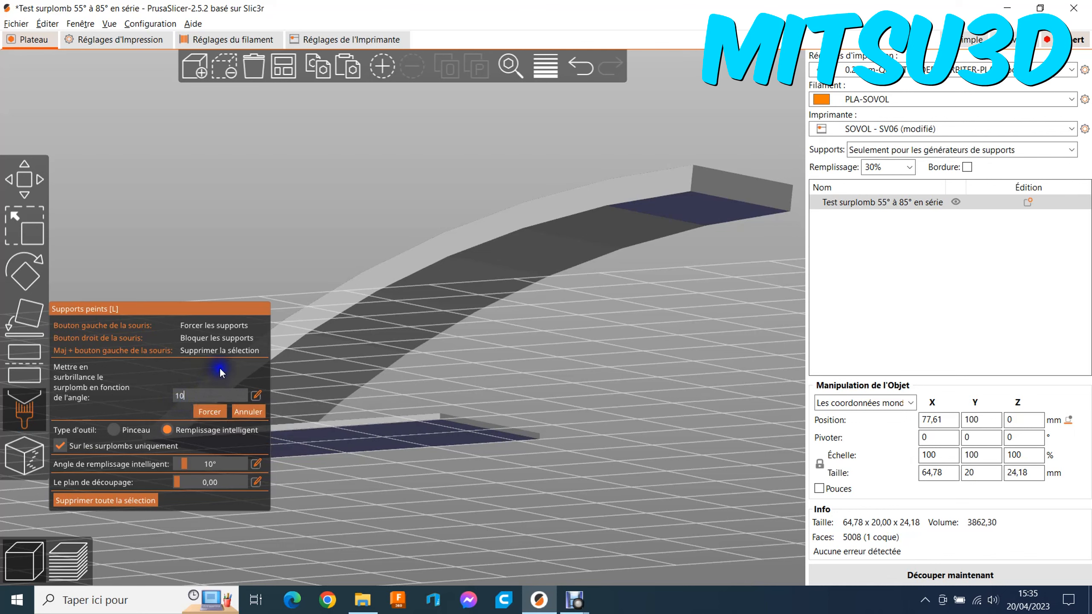
click(205, 415)
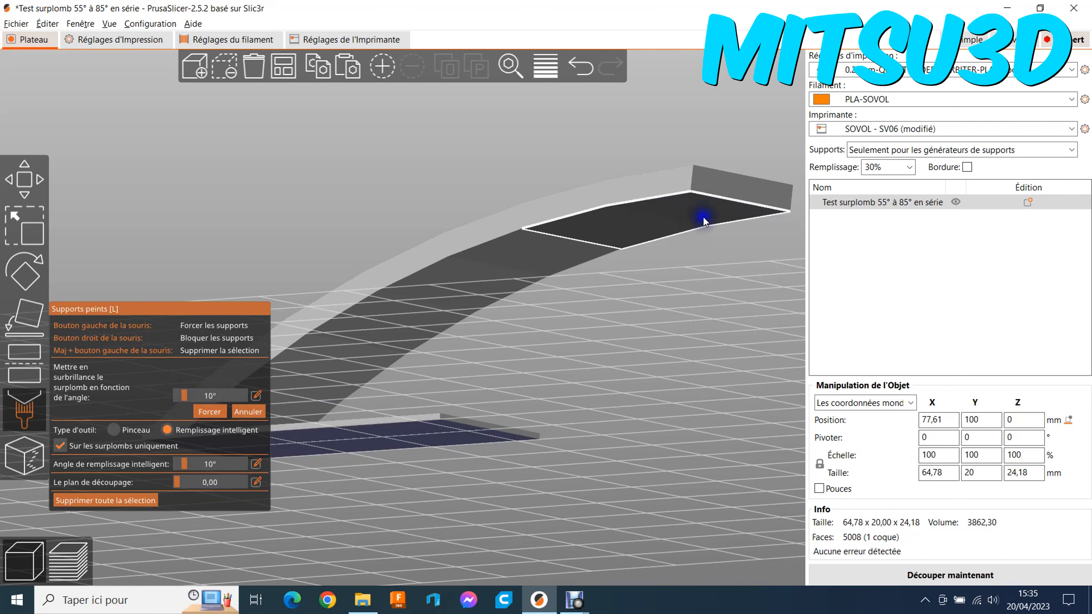
click(597, 244)
click(661, 214)
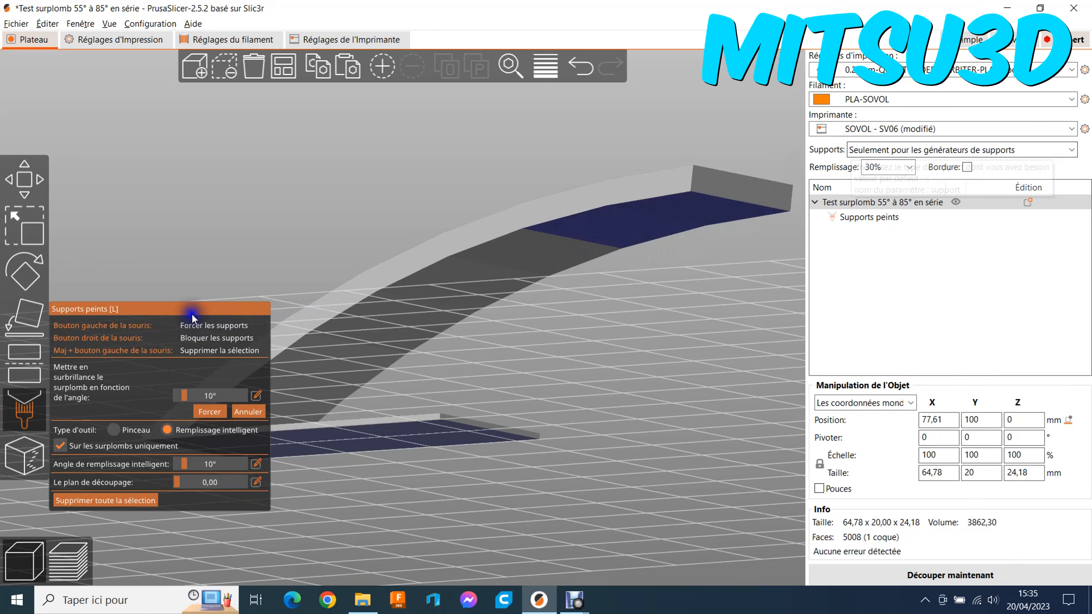
Slice the plate and inspect the generated supports under the arch's free end
drag(612, 325, 616, 352)
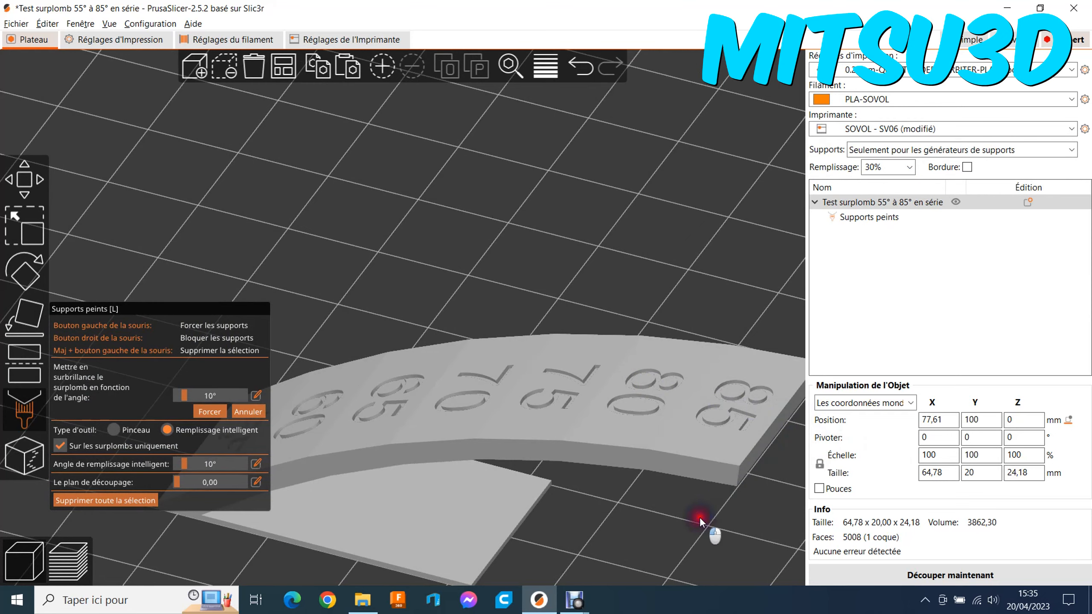
drag(703, 520, 698, 486)
click(950, 575)
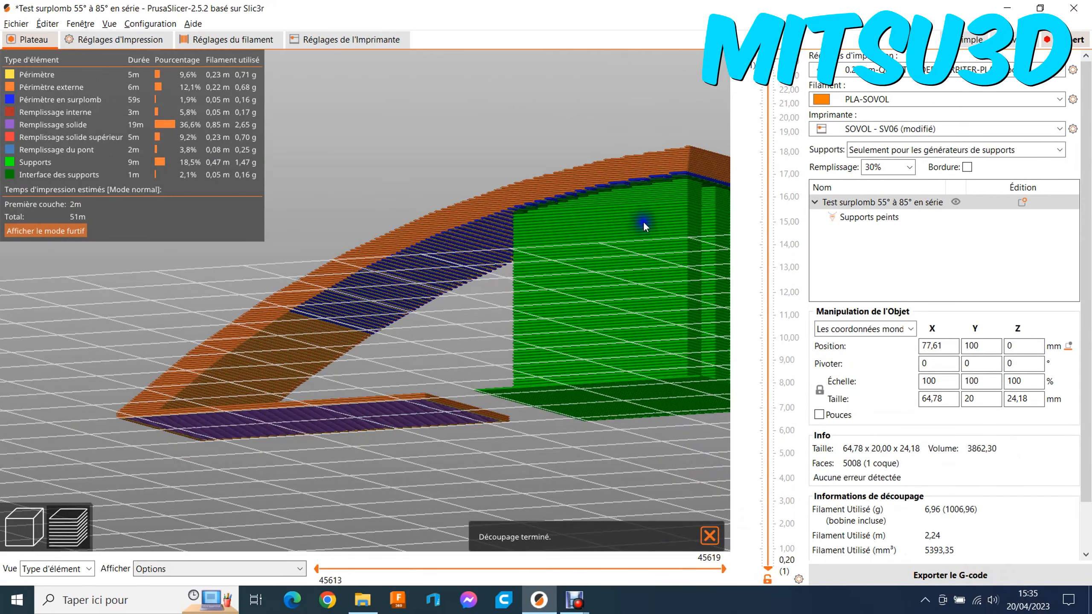
drag(643, 221, 486, 320)
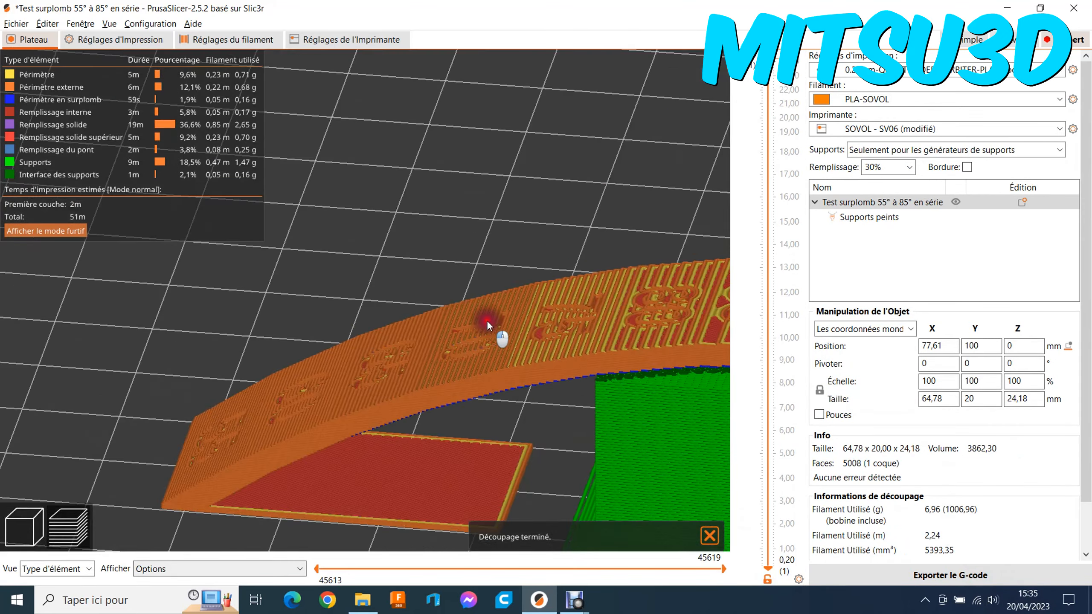
drag(605, 218, 373, 288)
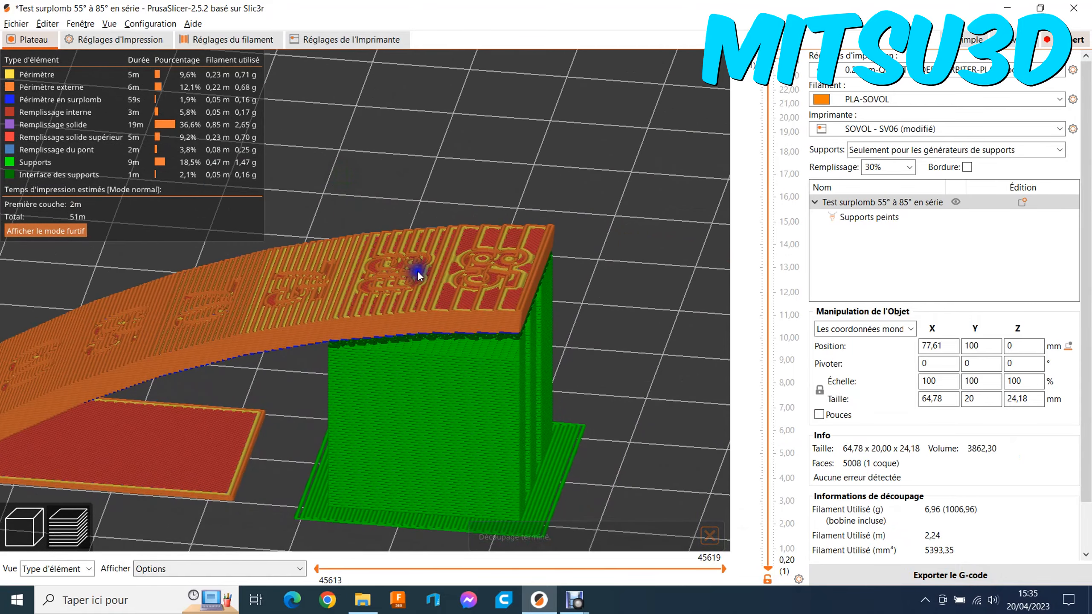
drag(307, 400, 324, 317)
Return to the 3D editor, clear all painted supports and set the overhang highlight angle to 20°
click(24, 527)
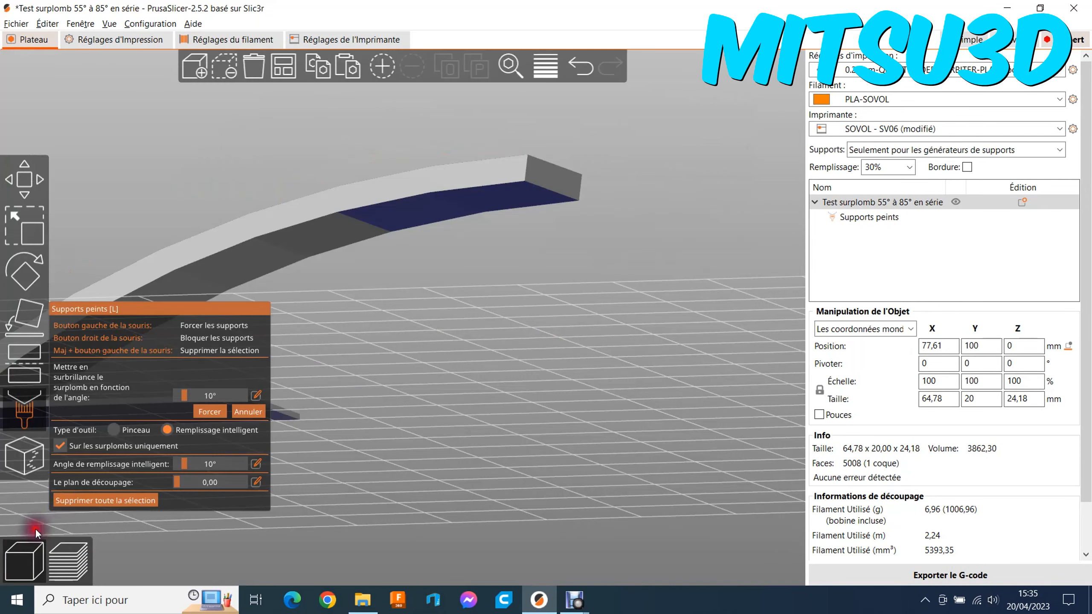
click(99, 502)
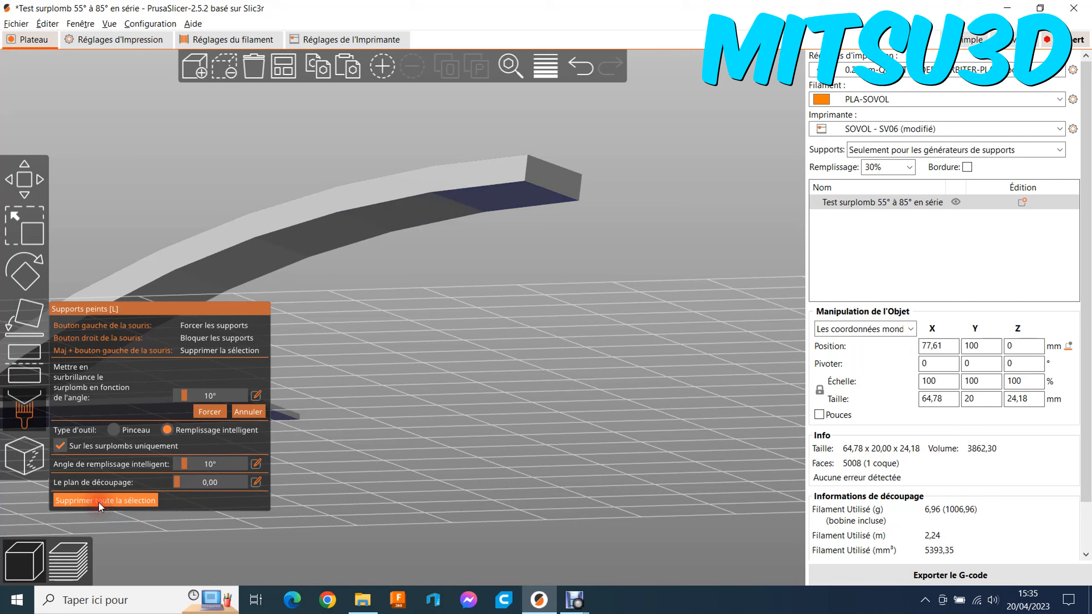
click(263, 395)
text(20)
key(Return)
Smart-fill supports across the upper part of the arch's underside, including the highlighted sections, and slice the plate
drag(355, 298, 536, 317)
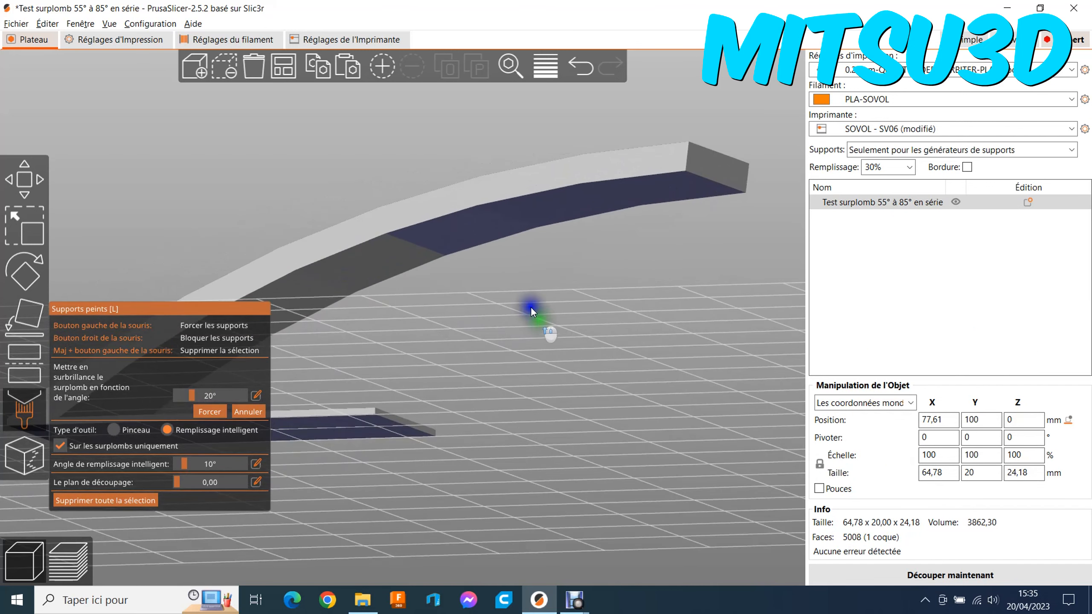
click(536, 212)
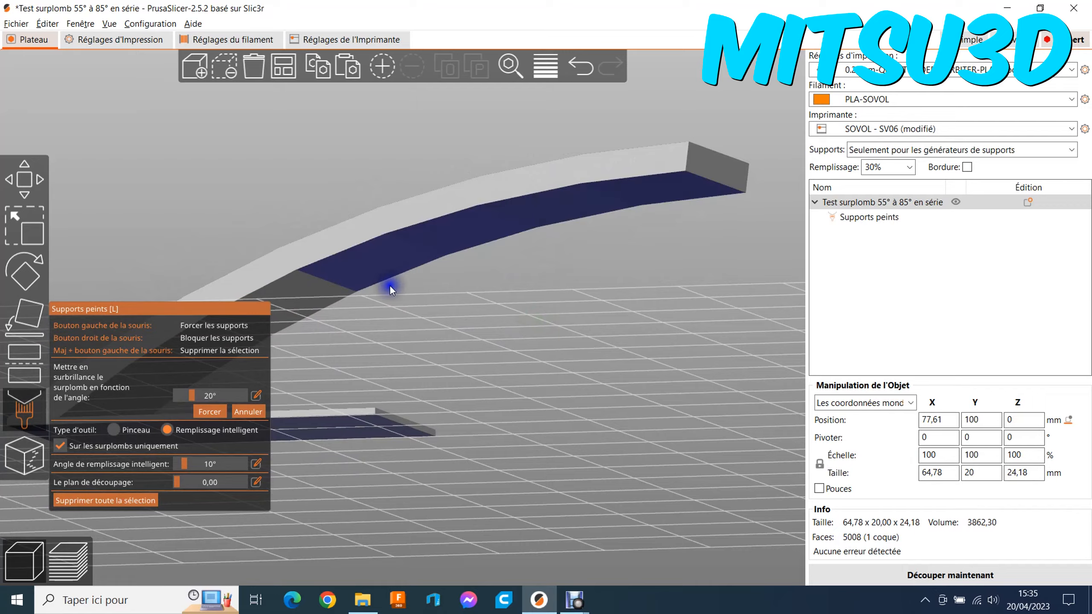
drag(390, 285, 481, 331)
drag(489, 422, 462, 396)
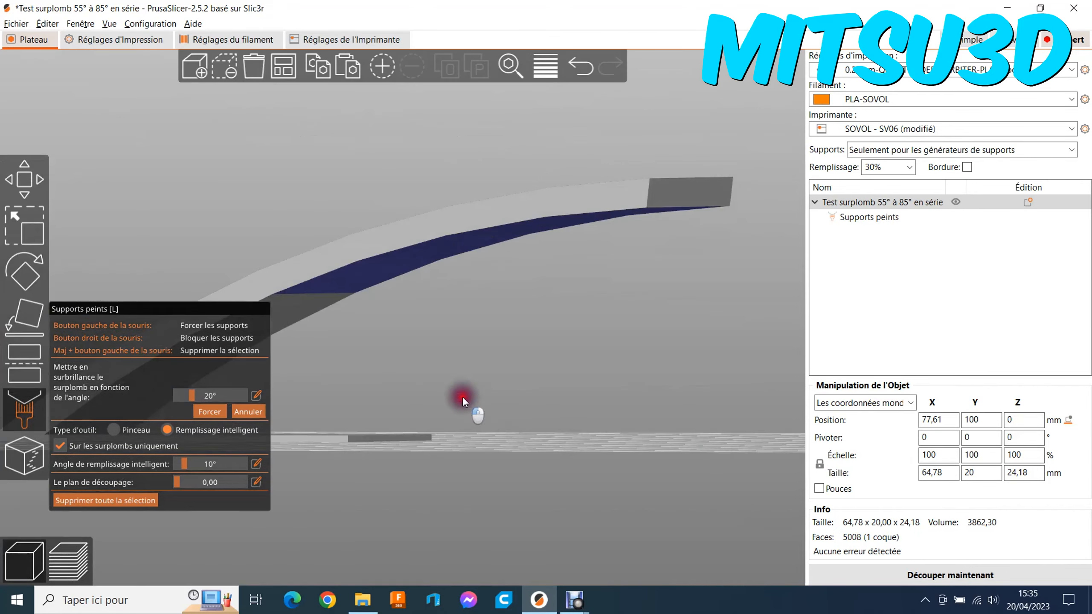
click(981, 581)
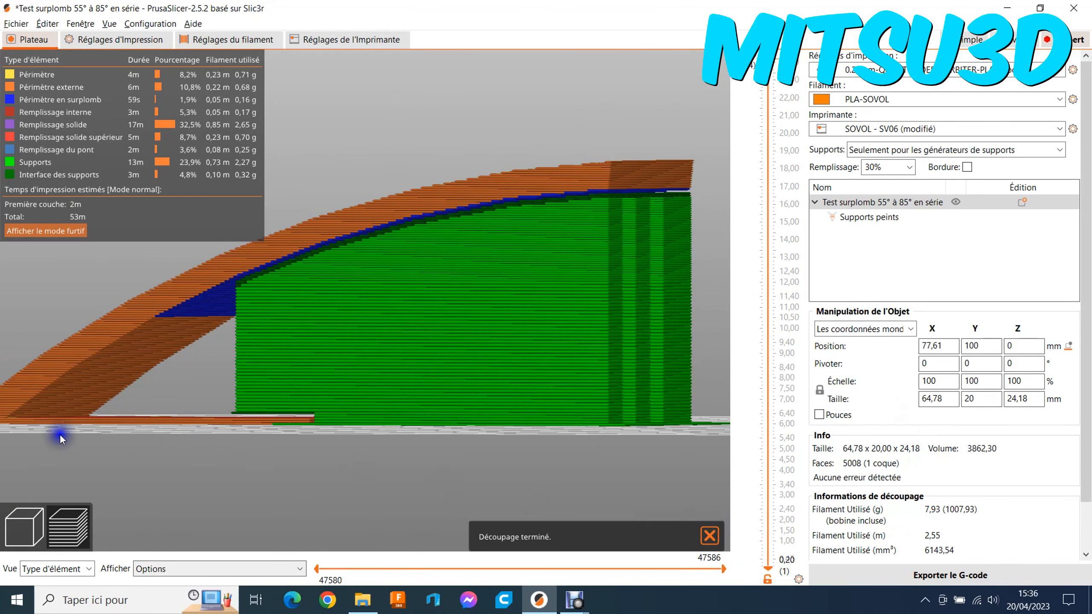
Extend the painted supports with smart fill to the remaining underside near the arch's base and slice again
click(24, 526)
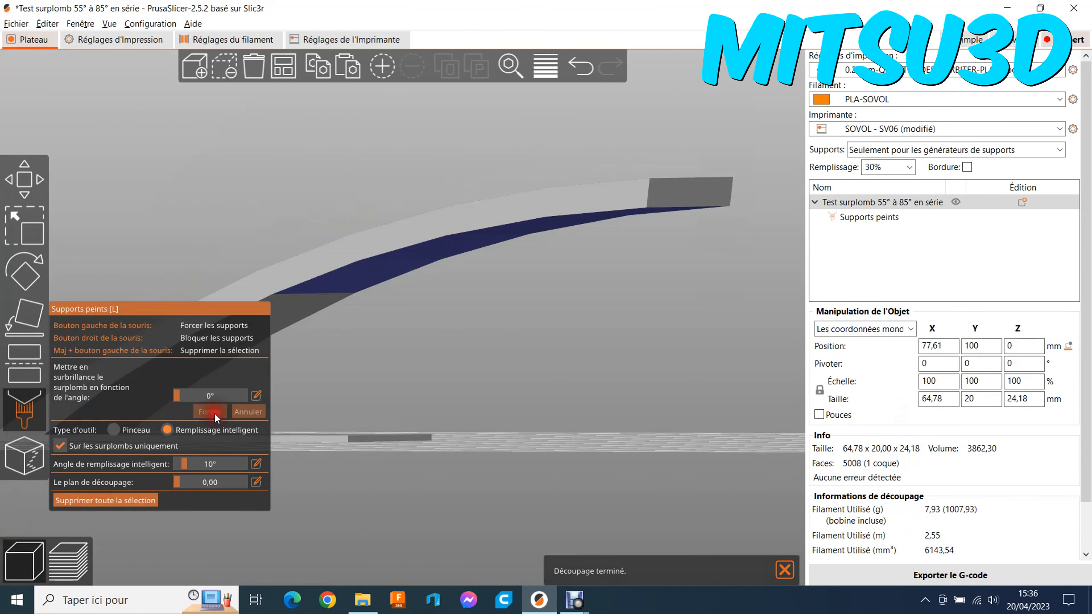
click(243, 411)
click(312, 295)
drag(383, 349, 646, 275)
click(977, 564)
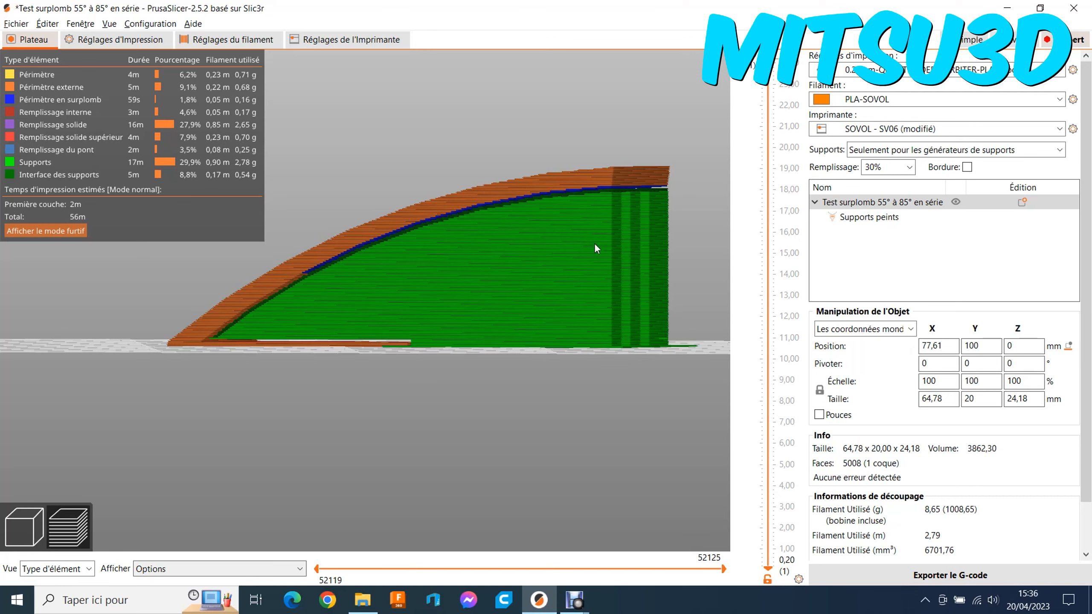
Return to the 3D editor, clear all painted supports and switch the tool type to Pinceau (brush)
click(24, 525)
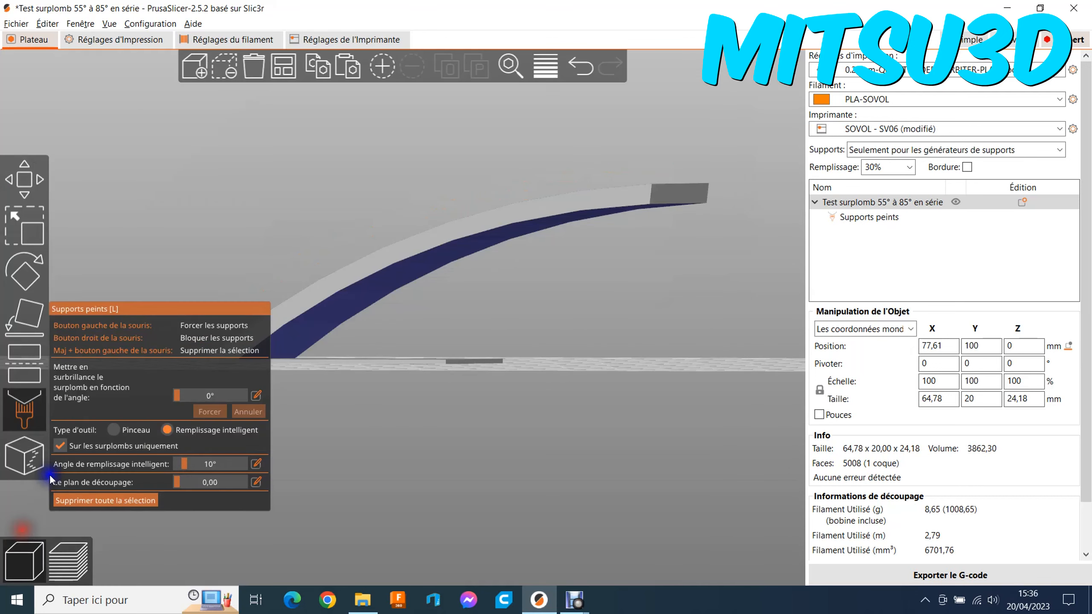
click(129, 501)
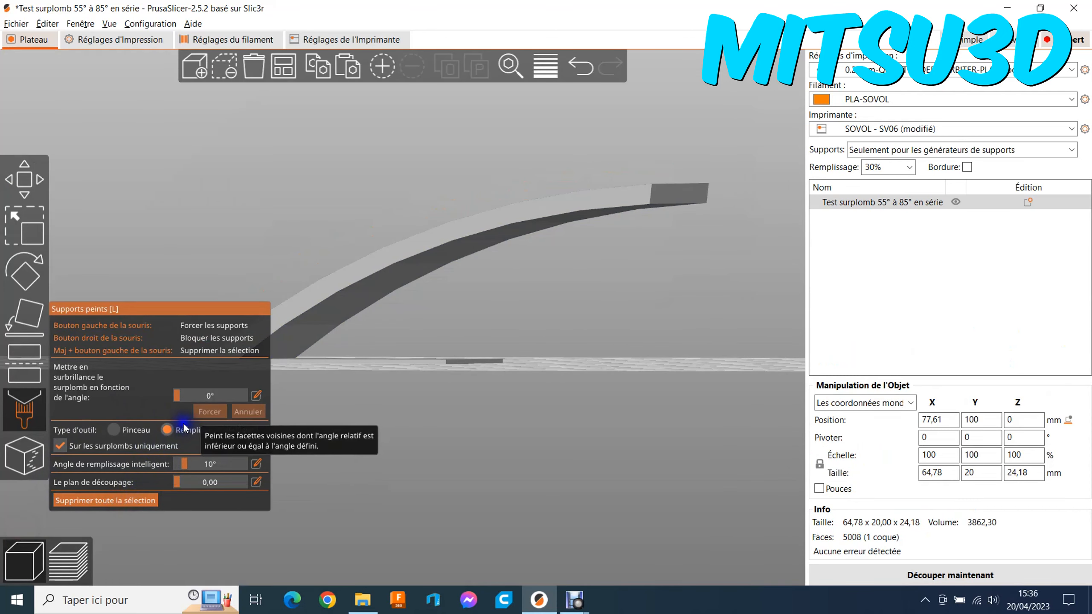
click(113, 430)
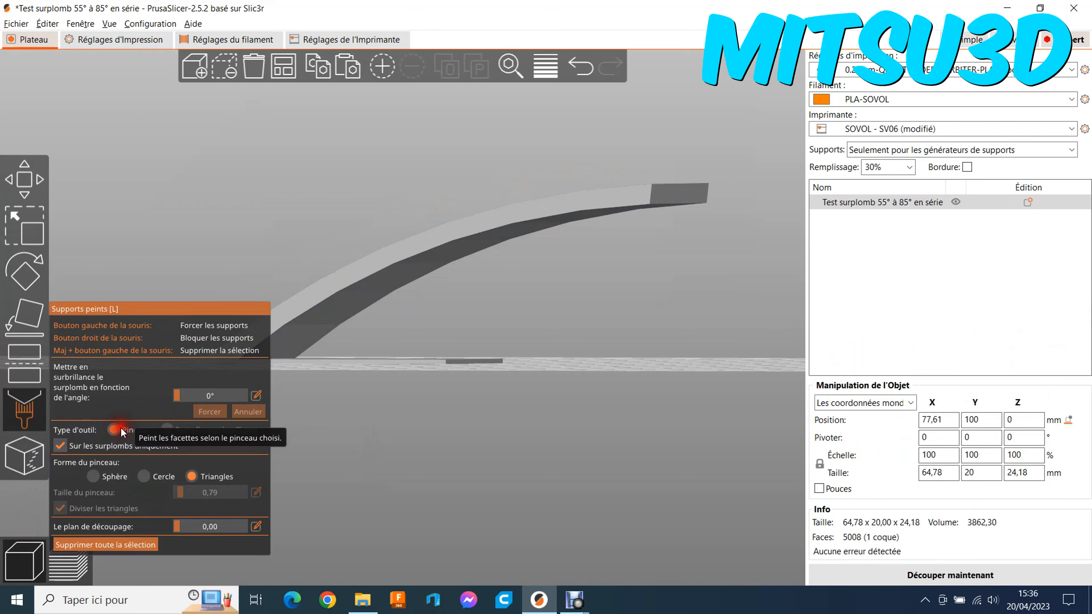
Paint two separate support bands on the arch's underside with the Triangles brush and slice the plate
drag(543, 386, 623, 492)
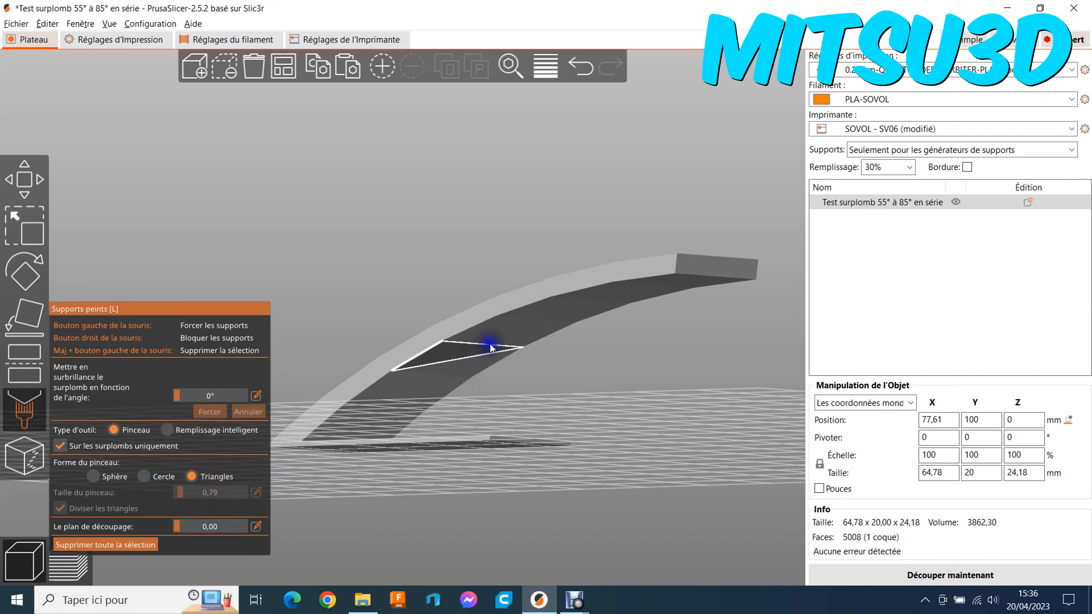
click(507, 325)
click(516, 343)
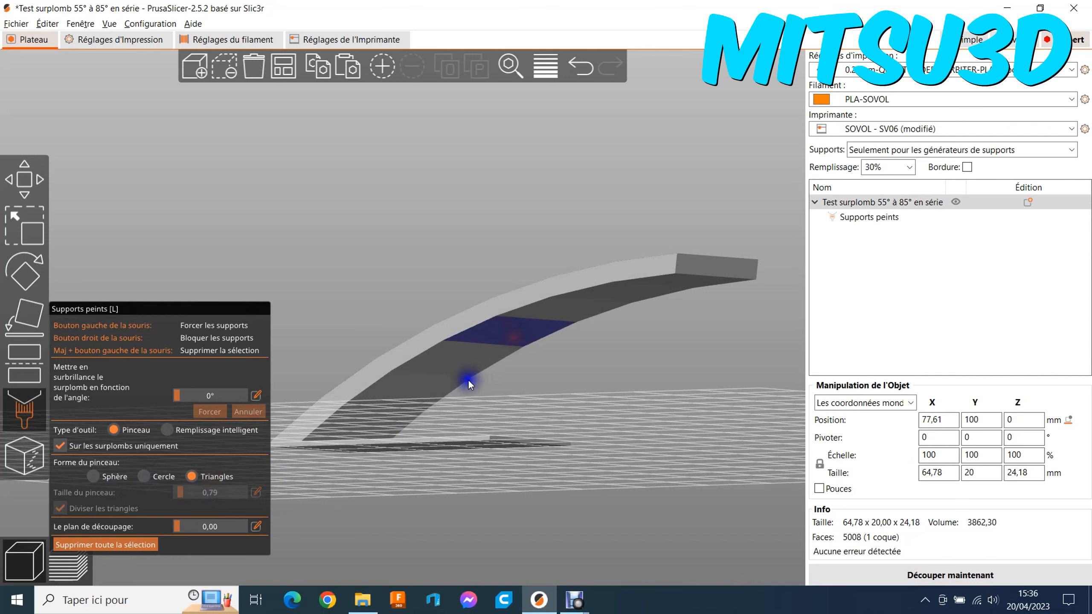
click(421, 386)
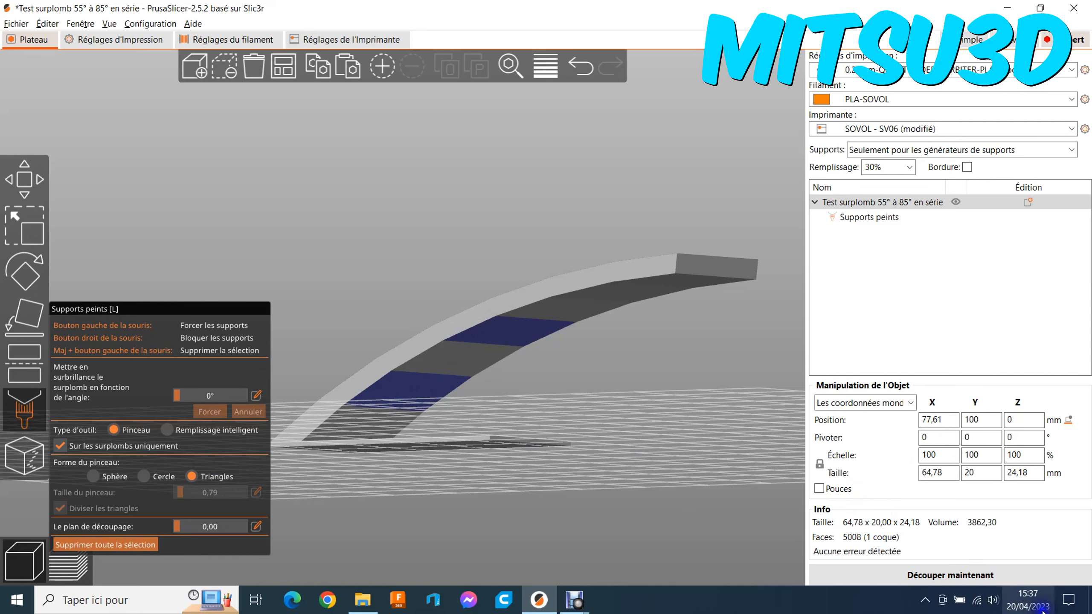
click(1001, 577)
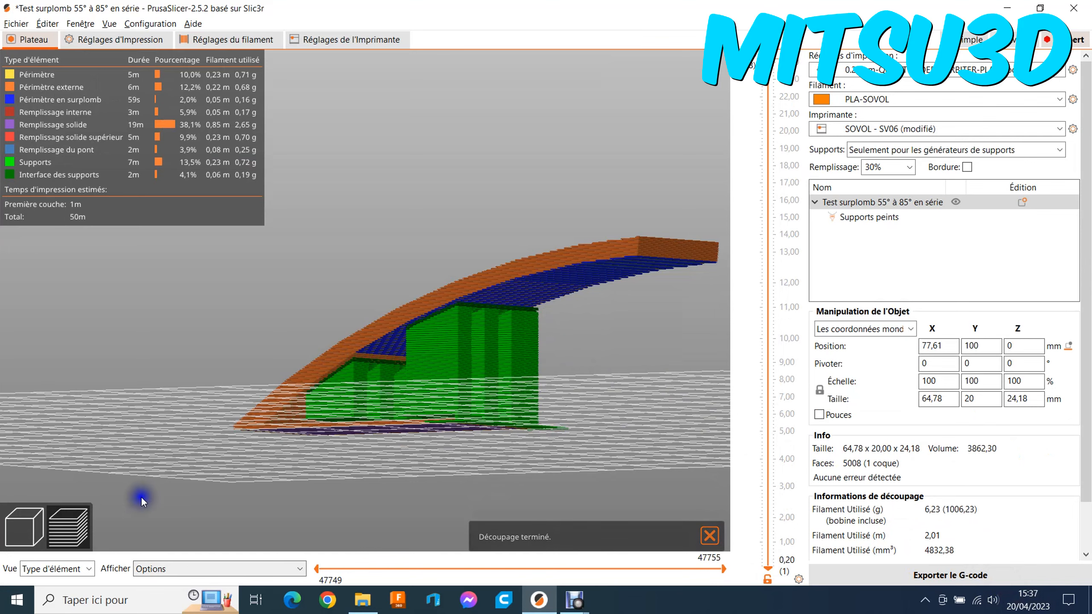
Return to the 3D editor, clear all painted supports and set the brush shape to Cercle (circle)
click(26, 527)
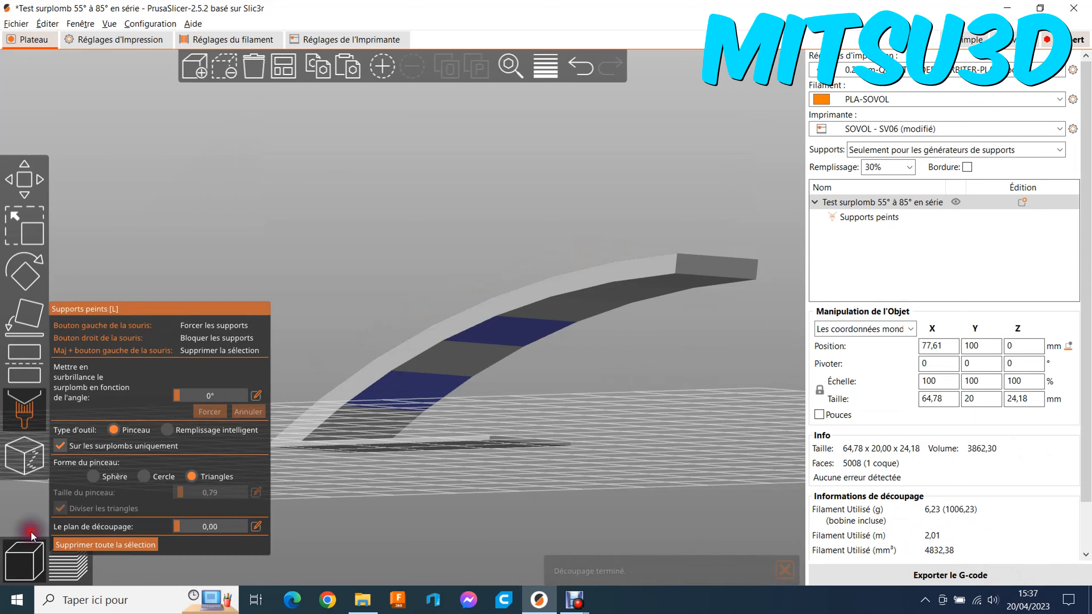
click(140, 544)
click(143, 476)
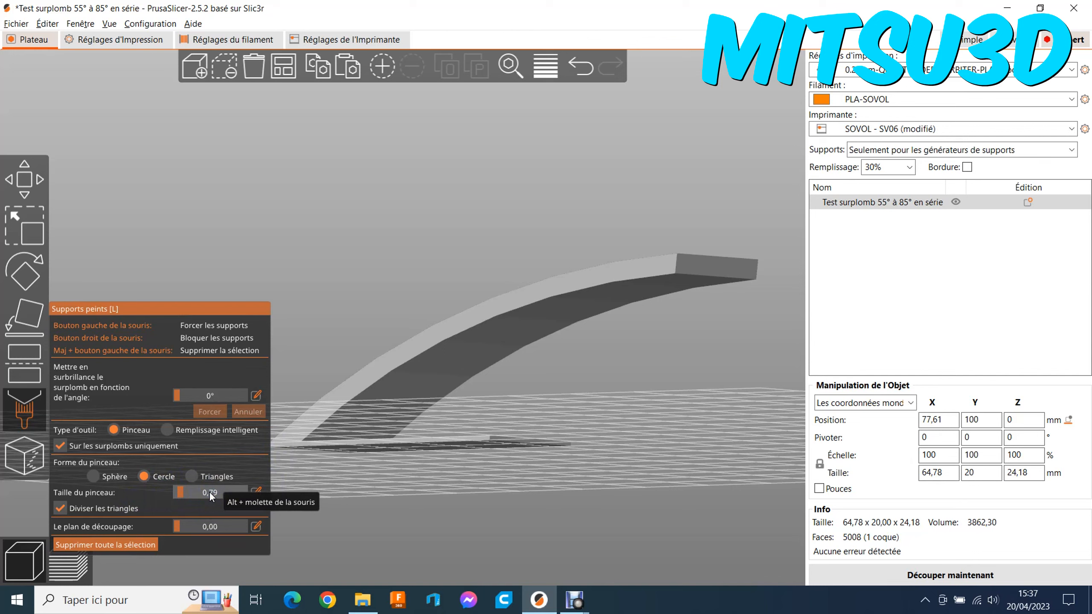
Paint a small round support patch and a larger freehand patch on the arch's underside with the circle brush
scroll(477, 381, up, 3)
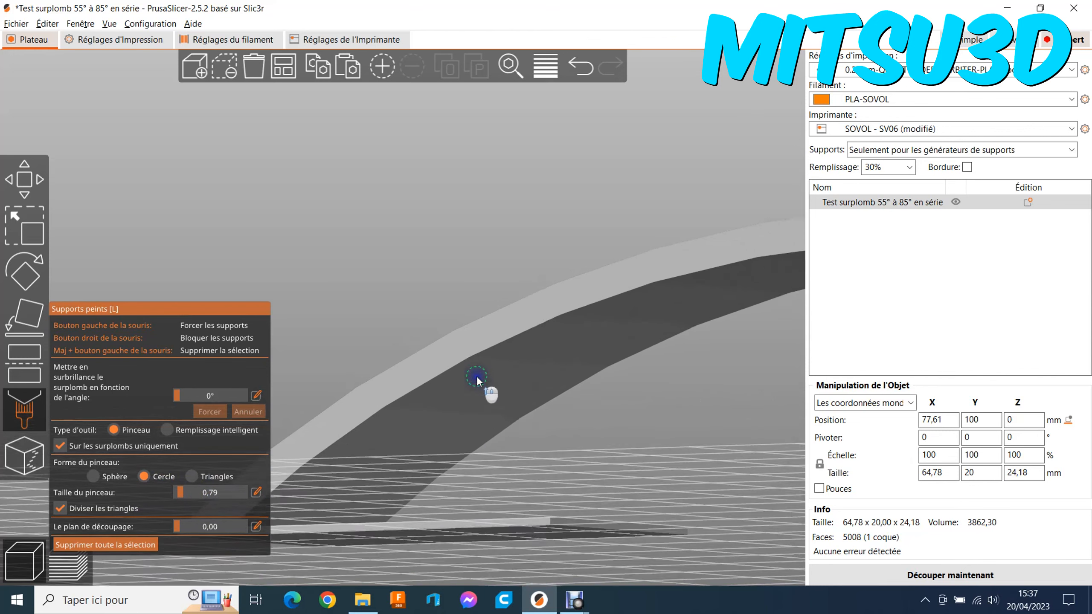
scroll(477, 377, up, 1)
mouse_move(534, 383)
mouse_down()
mouse_move(519, 398)
mouse_move(530, 381)
mouse_move(520, 382)
mouse_up()
right_drag(652, 380, 533, 478)
mouse_move(562, 384)
mouse_down()
mouse_move(641, 402)
mouse_move(611, 389)
mouse_up()
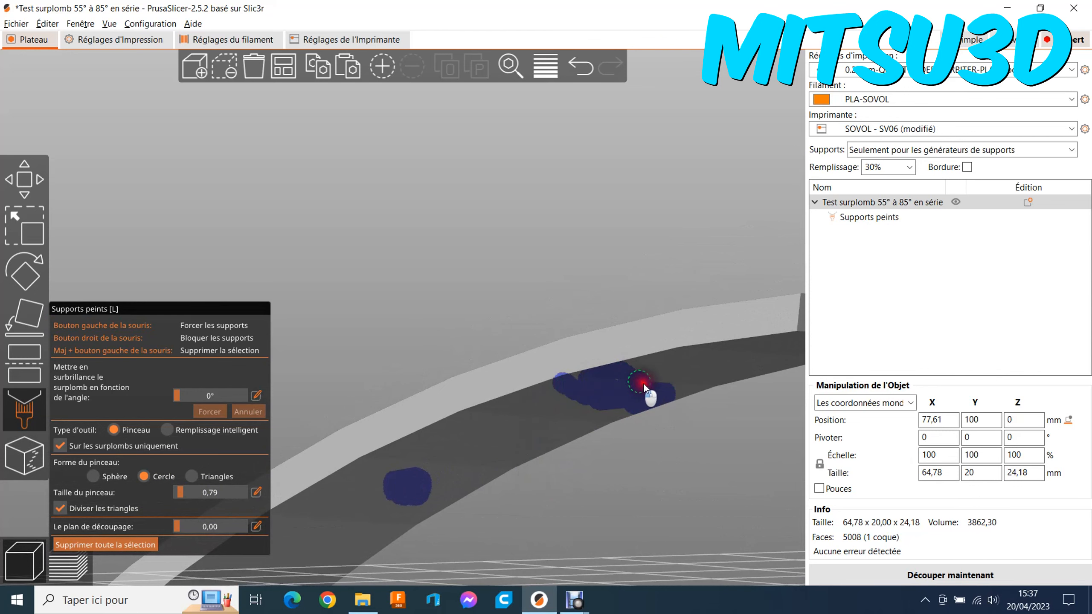
Slice the plate and inspect the support columns generated under the two painted patches
click(950, 575)
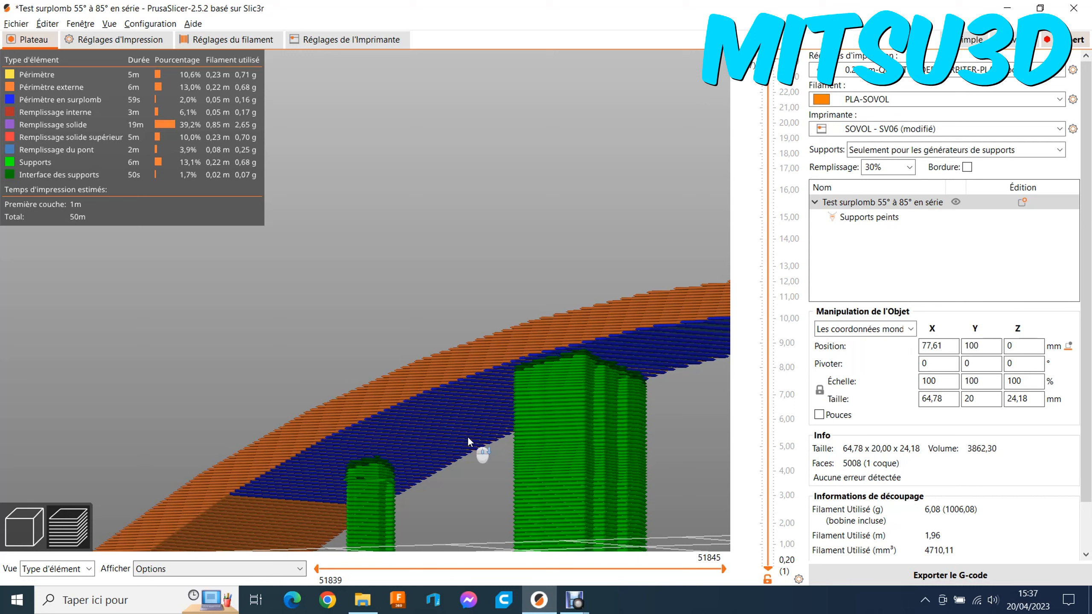
drag(451, 327, 451, 282)
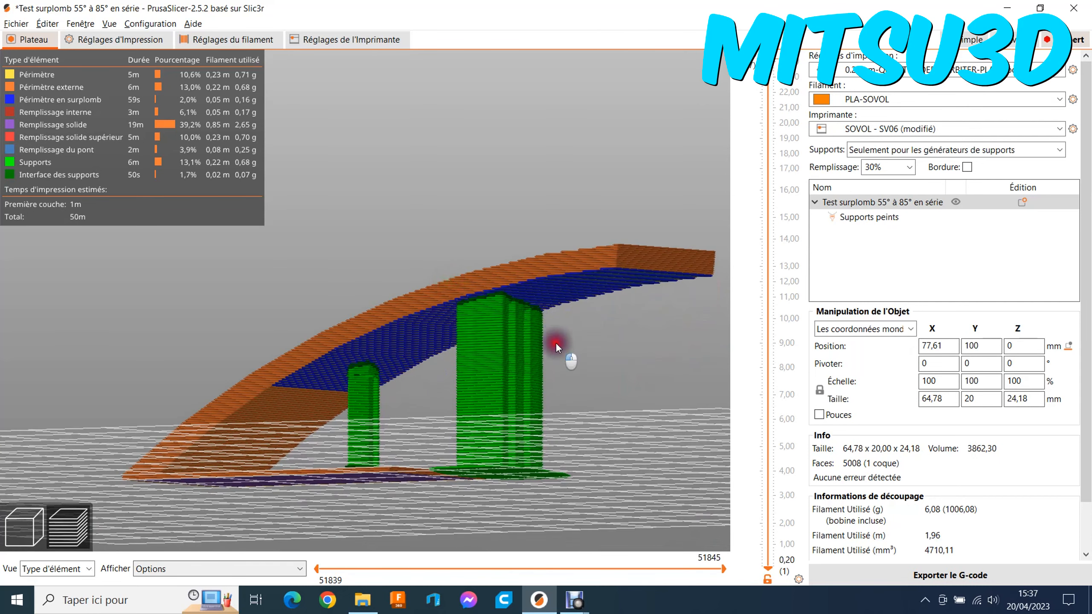
drag(556, 347, 565, 356)
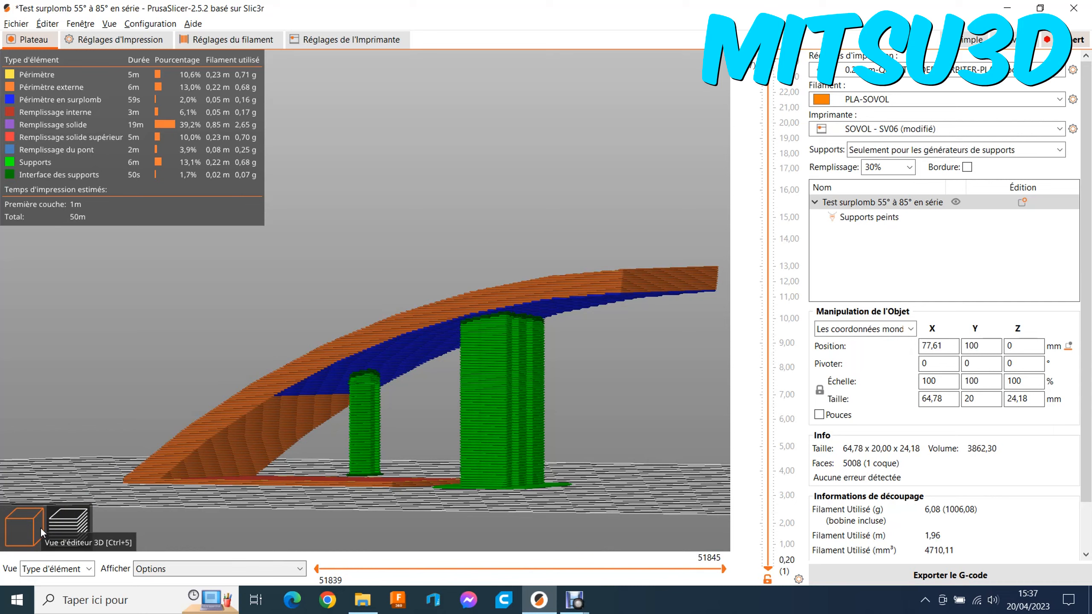
drag(258, 523, 311, 527)
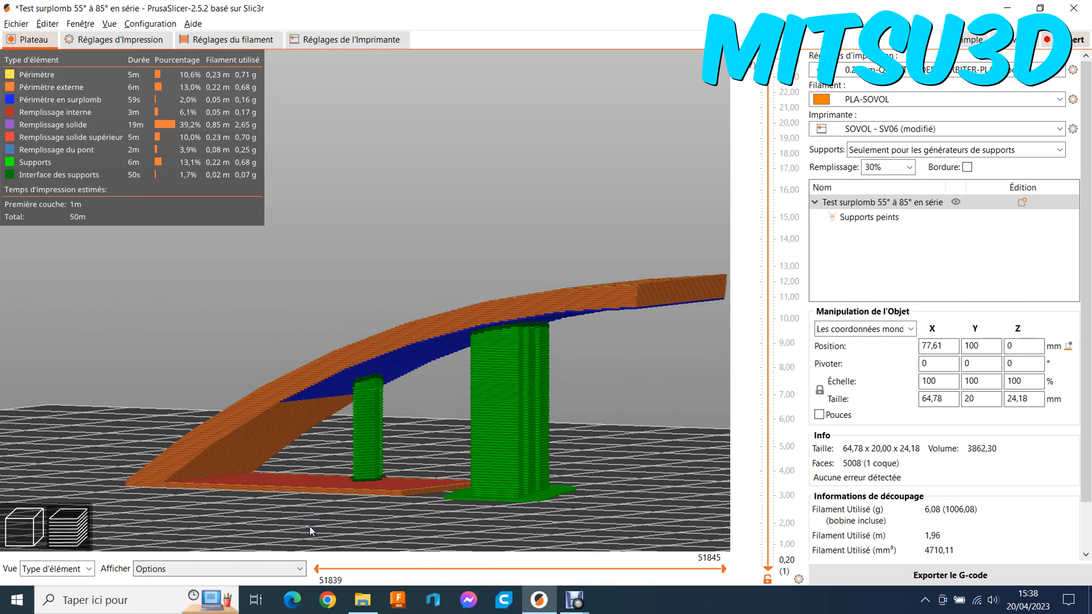